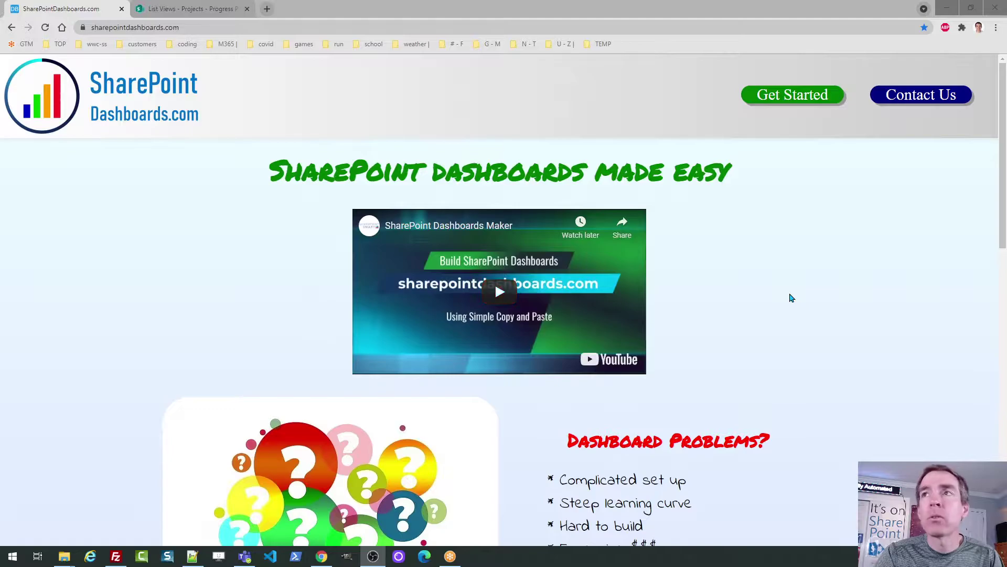
Launch Dashboard Maker Lite with Get Started and scroll through the welcome instructions and back up.
mouse_move(1002, 190)
mouse_down()
mouse_move(1005, 409)
mouse_move(983, 185)
mouse_up()
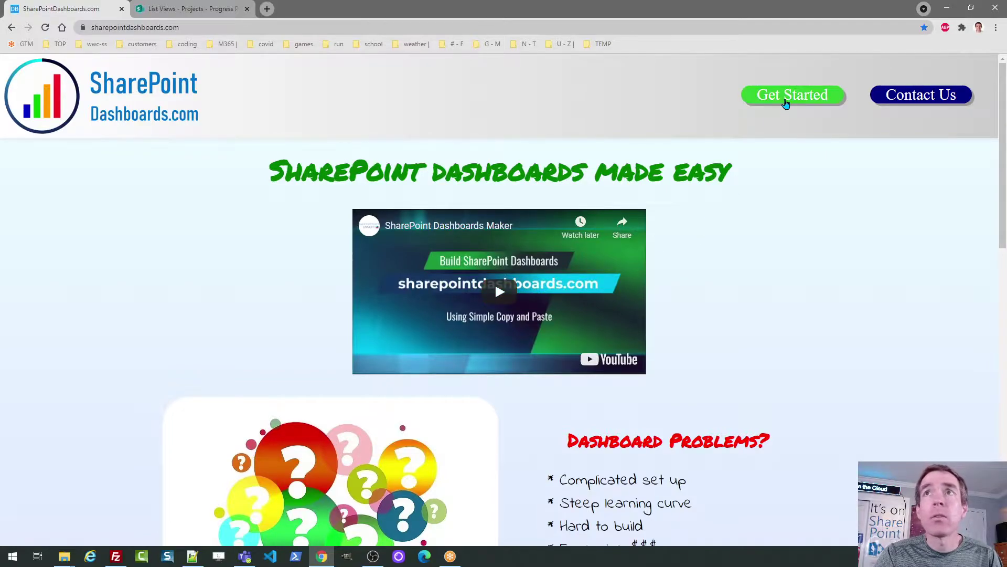
click(787, 103)
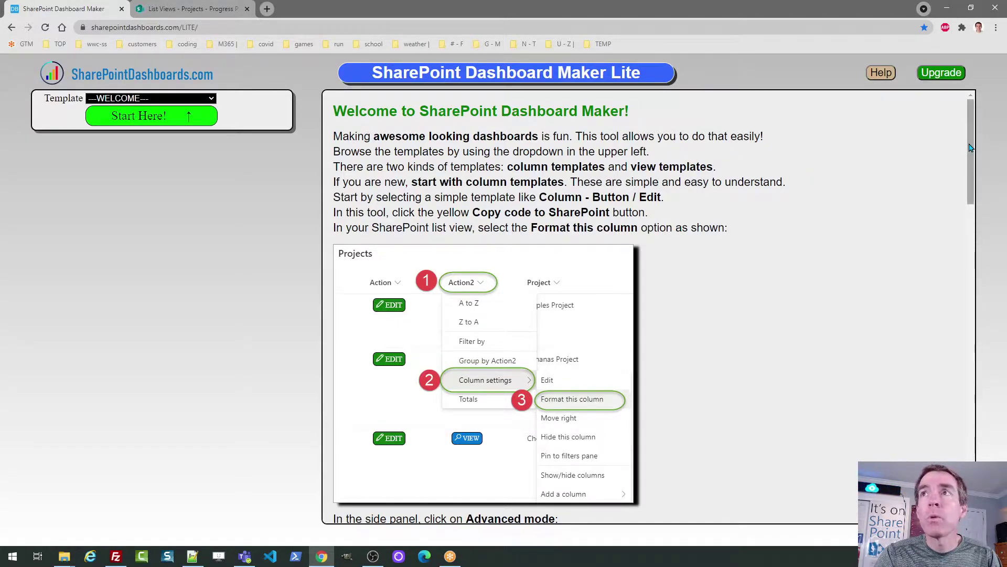
drag(972, 137, 972, 182)
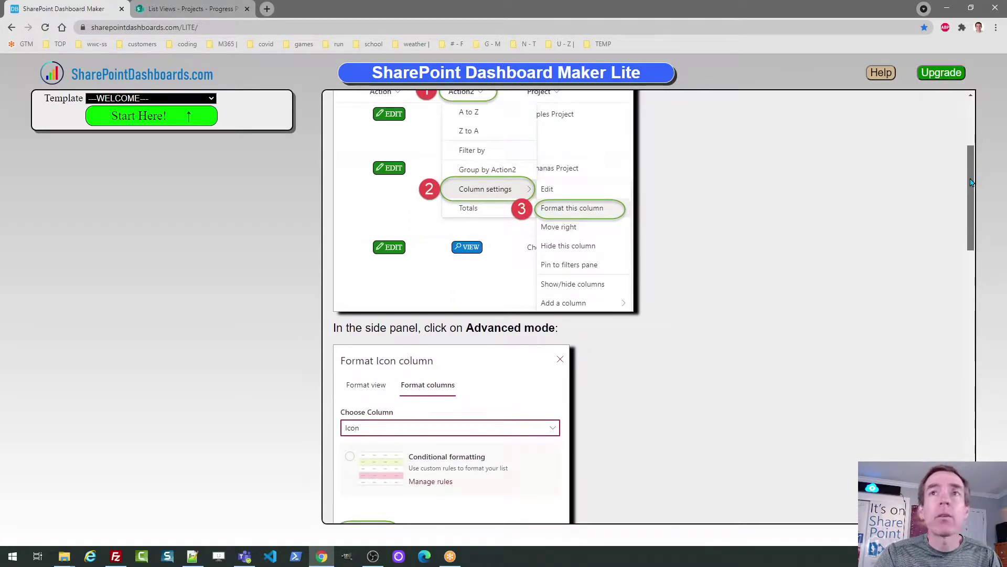
drag(972, 182, 967, 126)
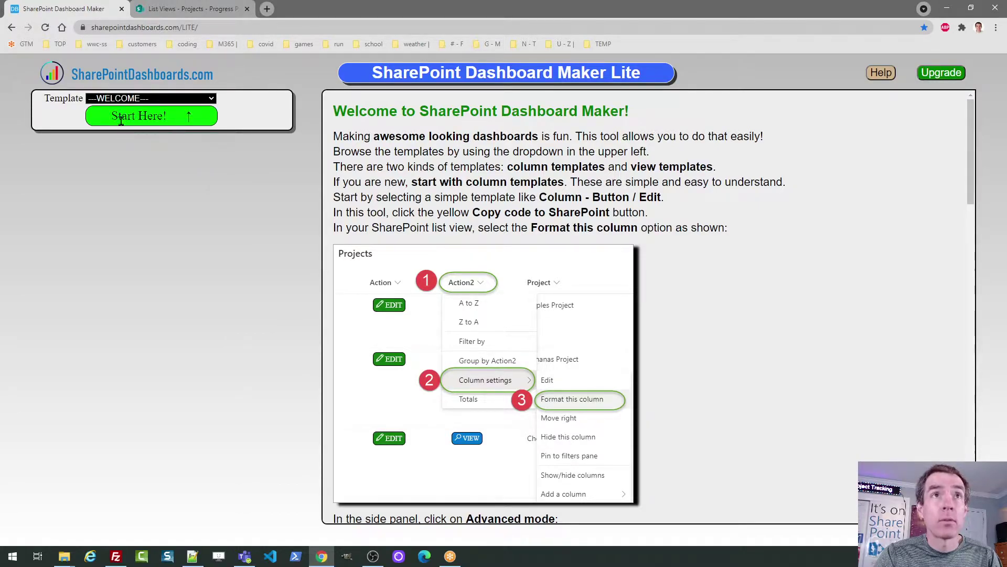
Load the Column - Button / Edit template from the Template list.
click(211, 98)
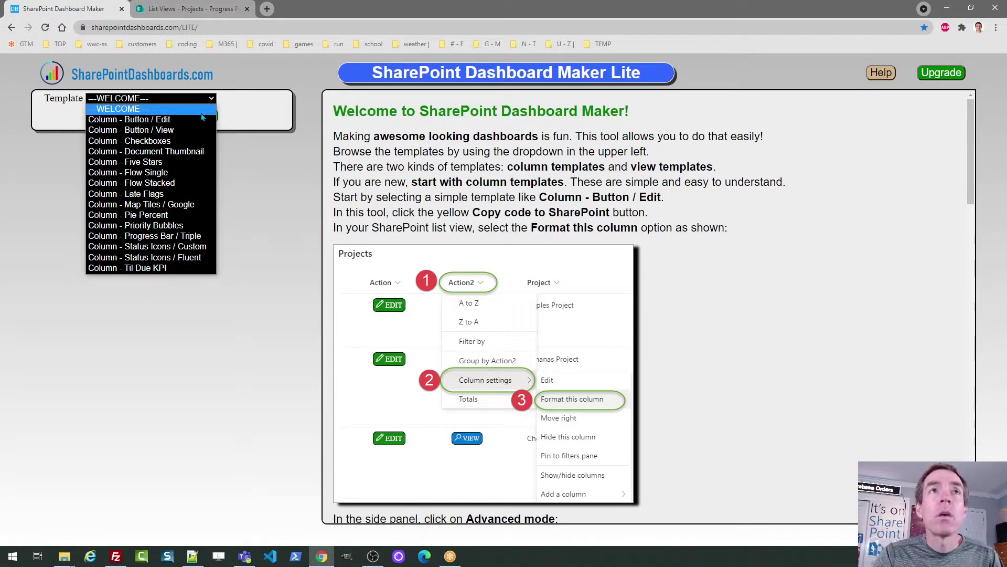
click(202, 119)
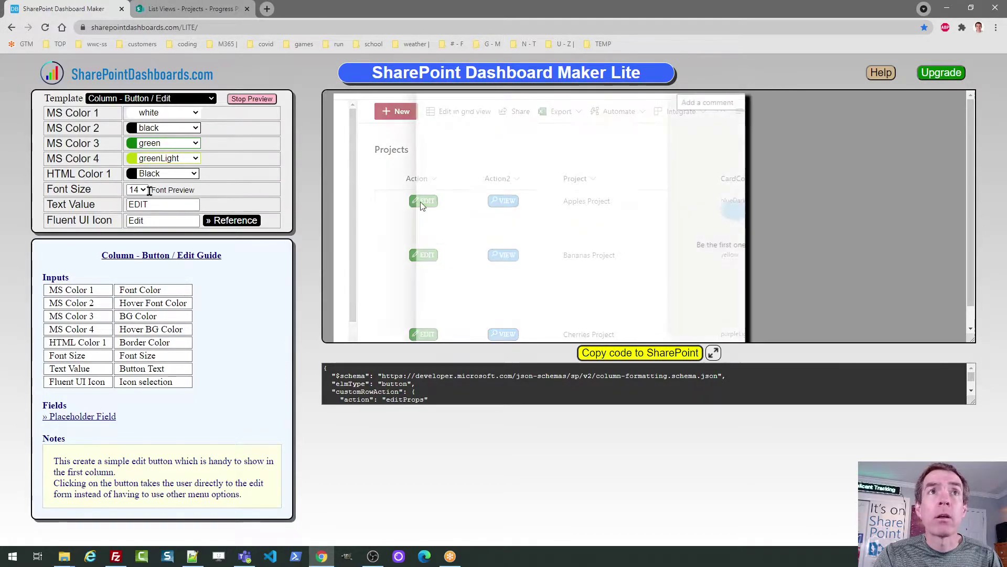
Set the Button / Edit template's font size to 20.
click(142, 192)
click(137, 230)
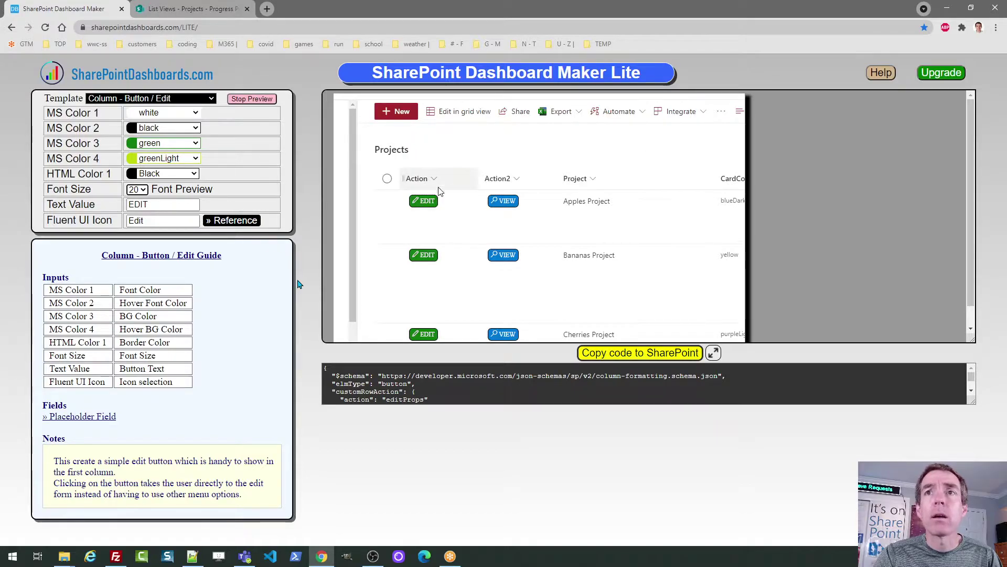
Expand the JSON code, set MS Color 3 (button background) to orange, and copy the code.
click(675, 361)
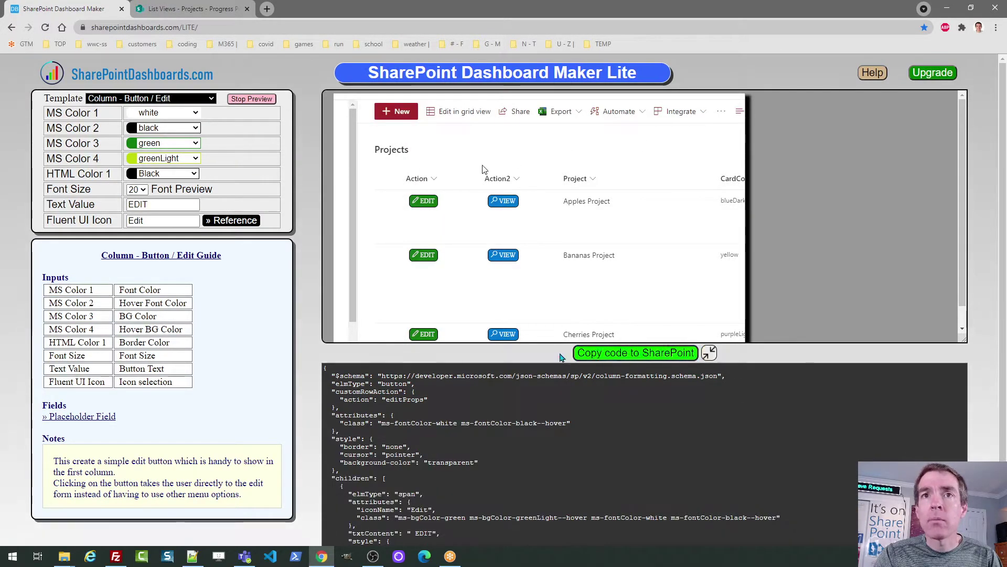
click(194, 145)
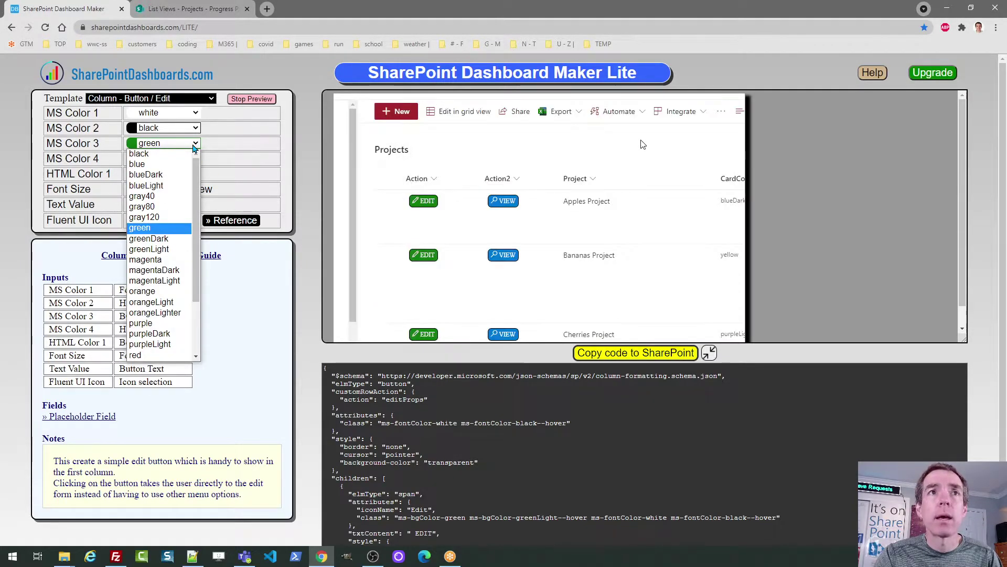
click(169, 292)
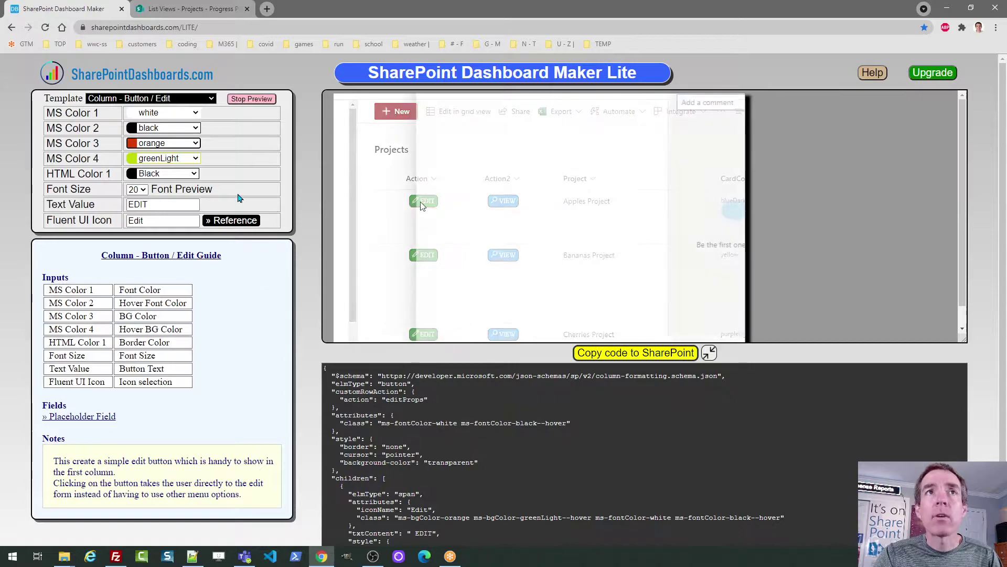
click(622, 353)
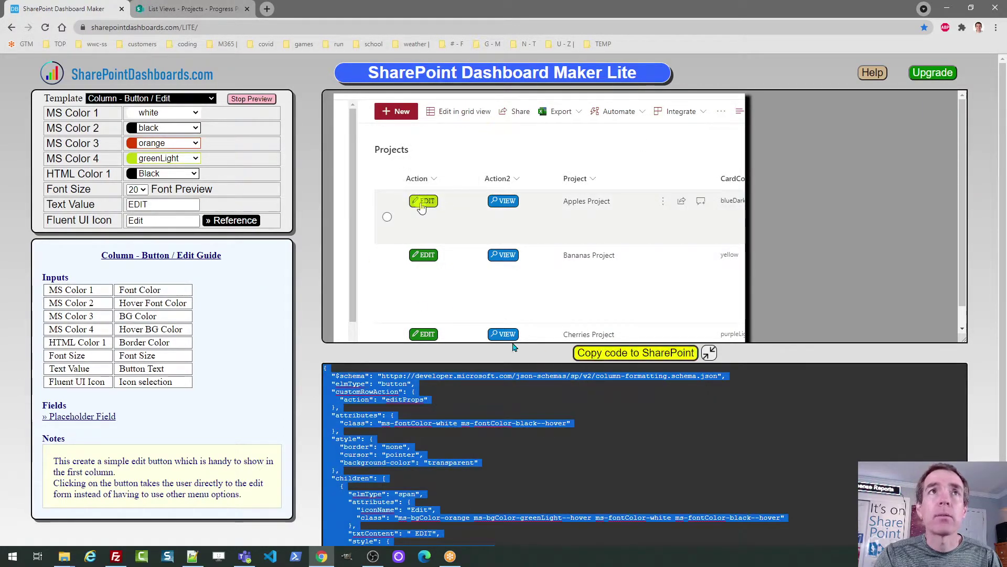
Browse the Button / View and Checkboxes templates, ending on Column - Document Thumbnail.
click(210, 100)
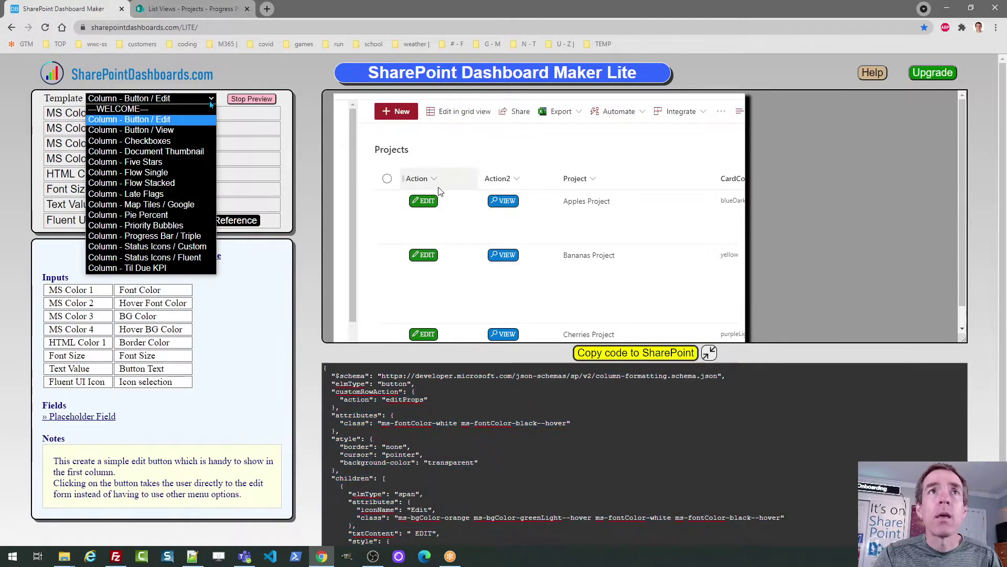
key(Down)
key(Return)
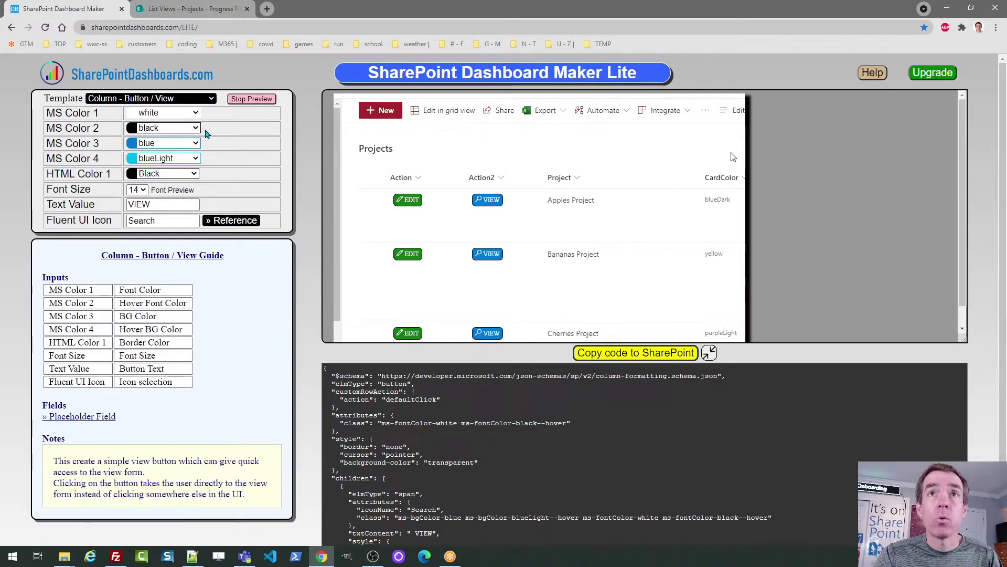
click(209, 101)
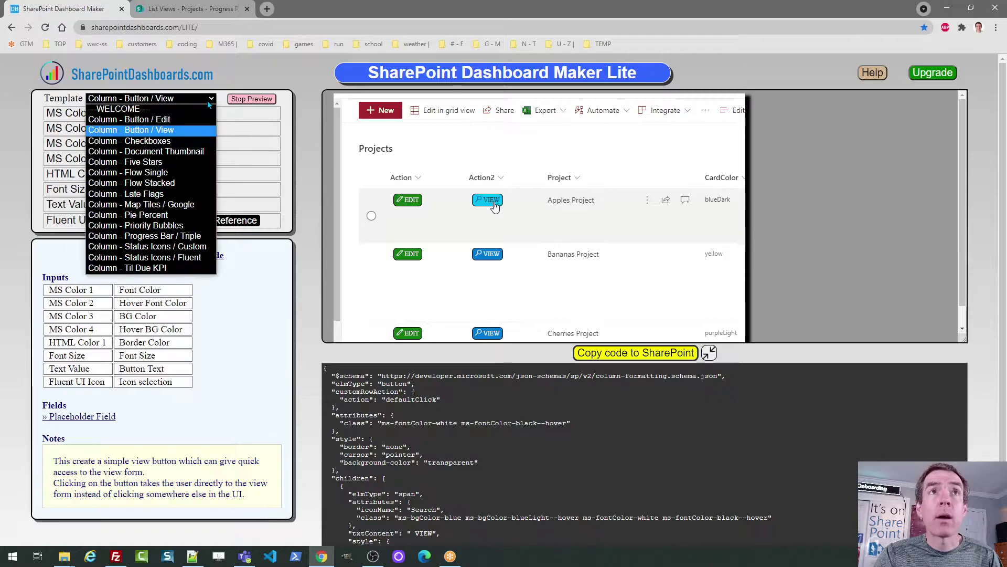
click(202, 140)
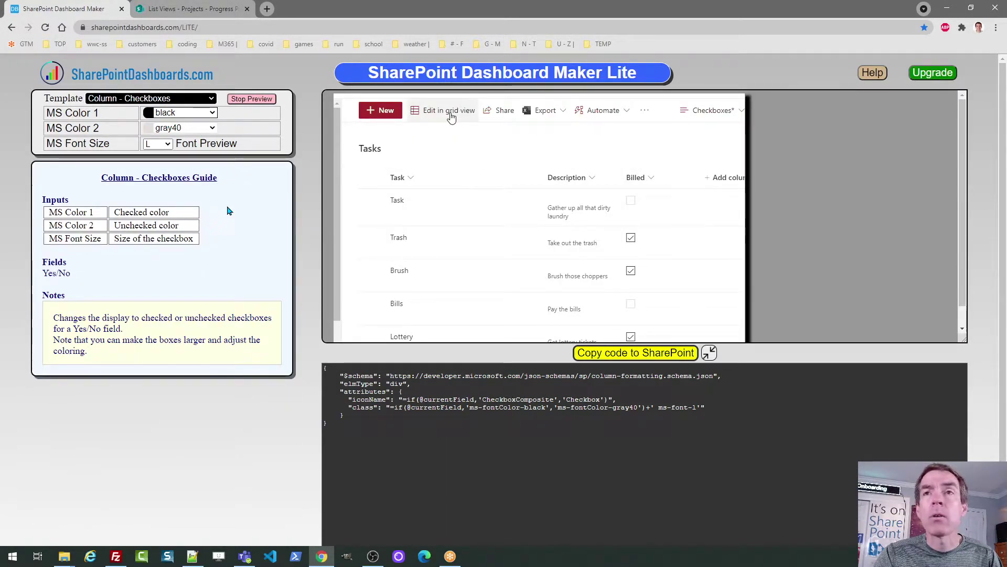
click(204, 102)
click(199, 155)
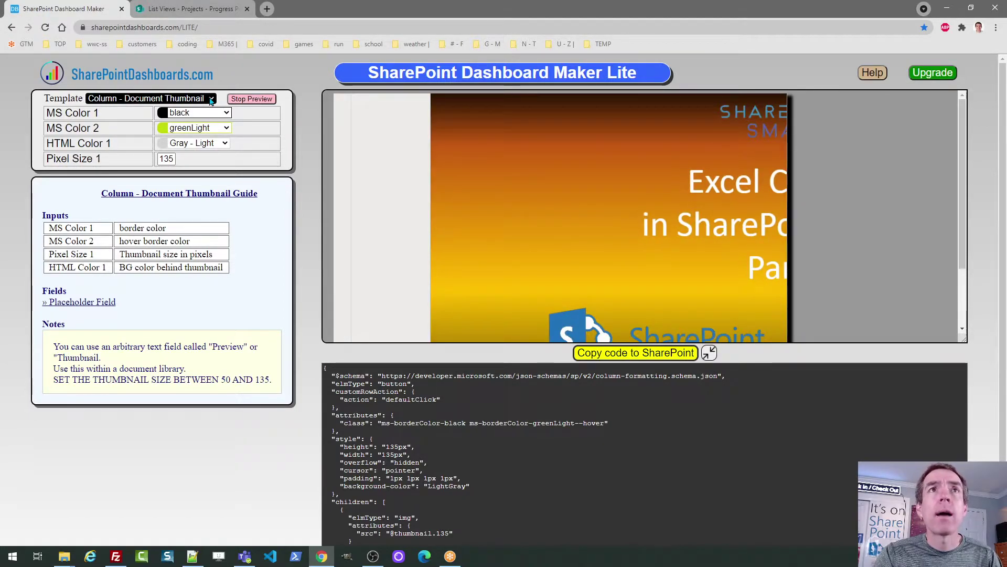
Reload Column - Button / Edit, collapse its code panel, copy the JSON, and return to the Projects list.
click(211, 99)
click(200, 59)
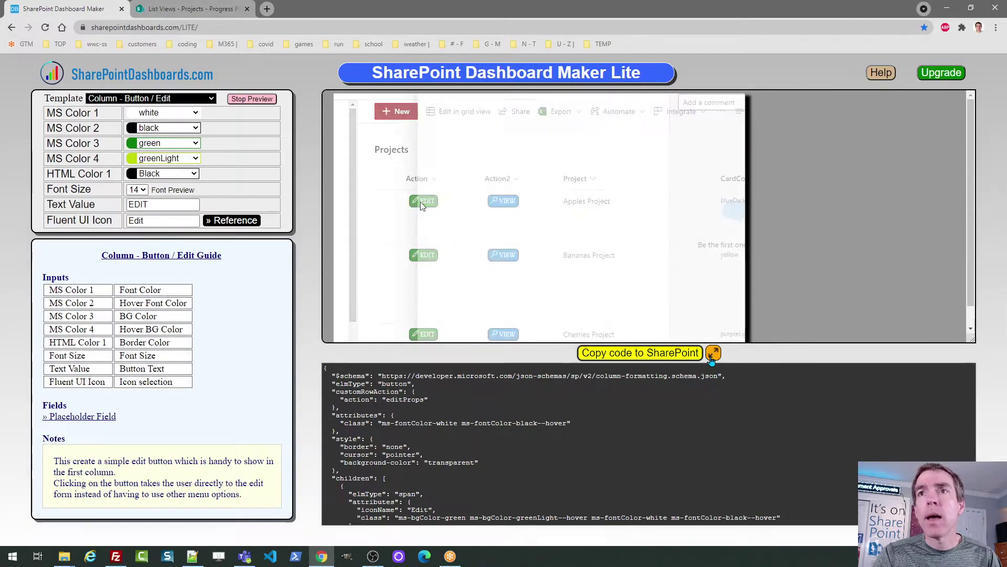
click(710, 353)
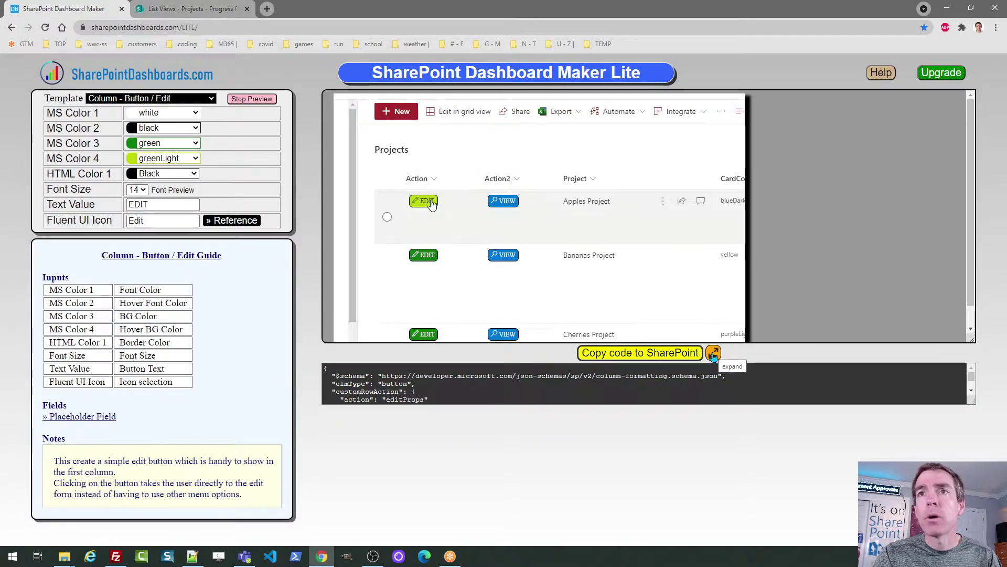
click(674, 352)
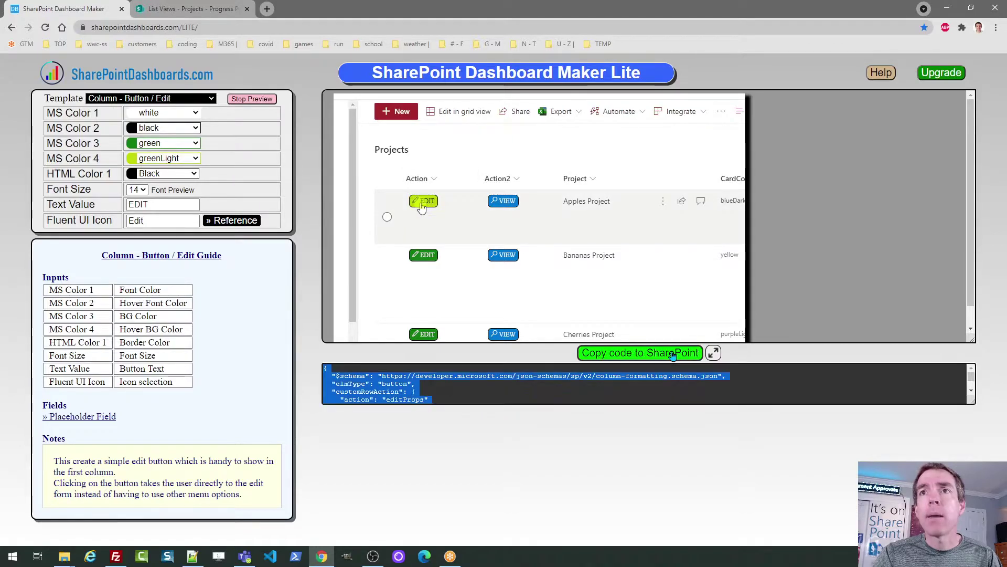
click(202, 6)
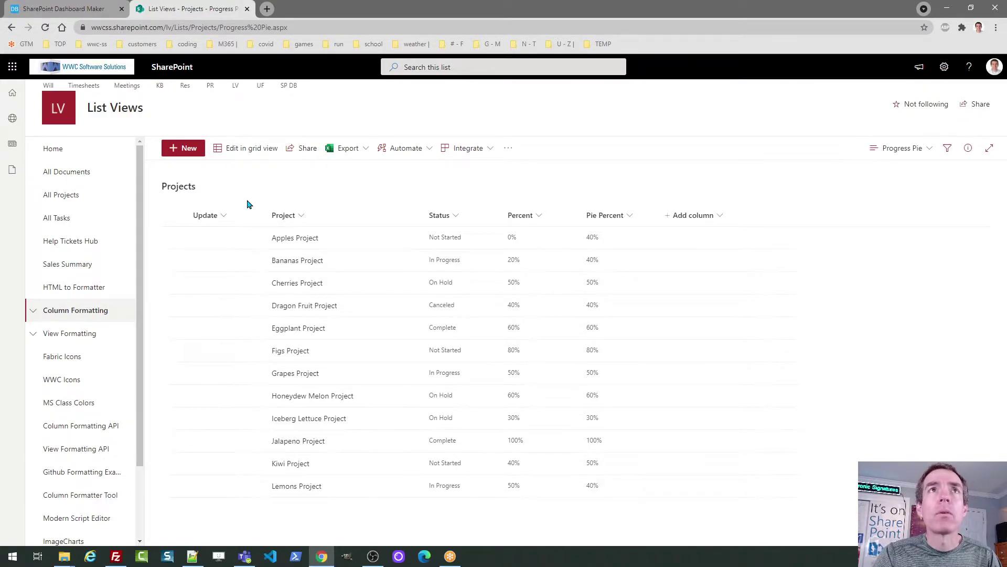
Replace the Update column's advanced-mode formatting JSON with the copied EDIT button code and save.
click(223, 219)
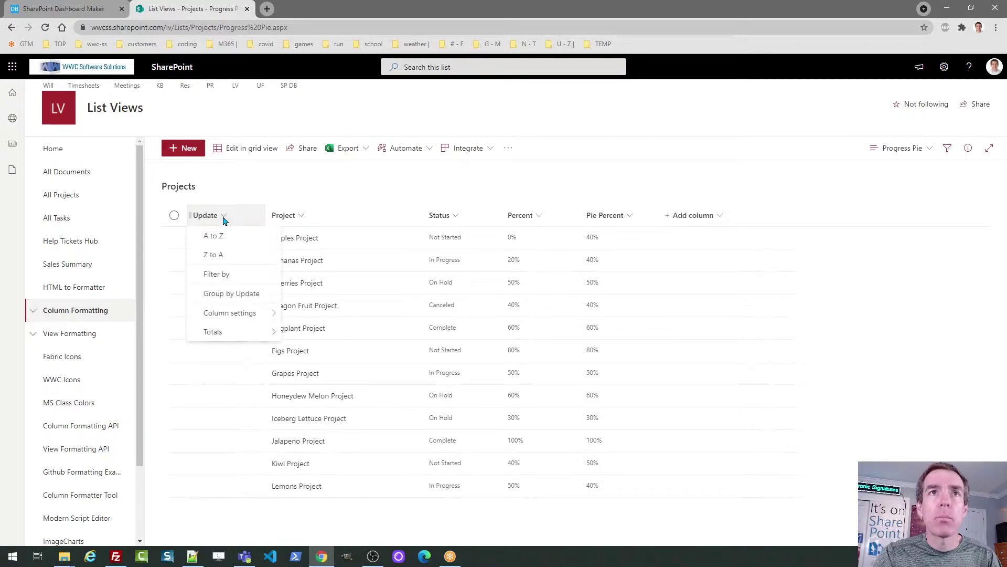
mouse_move(241, 314)
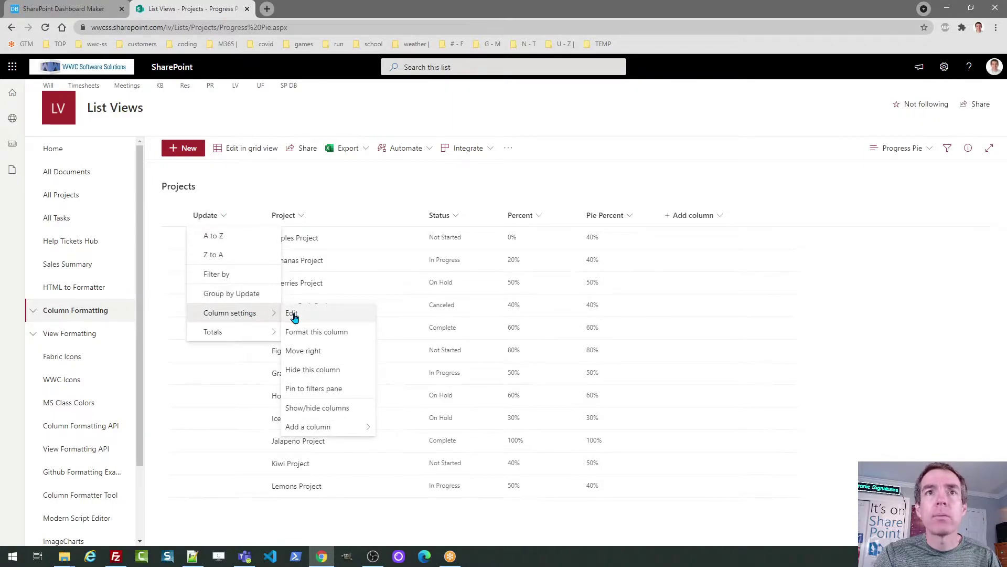
click(353, 332)
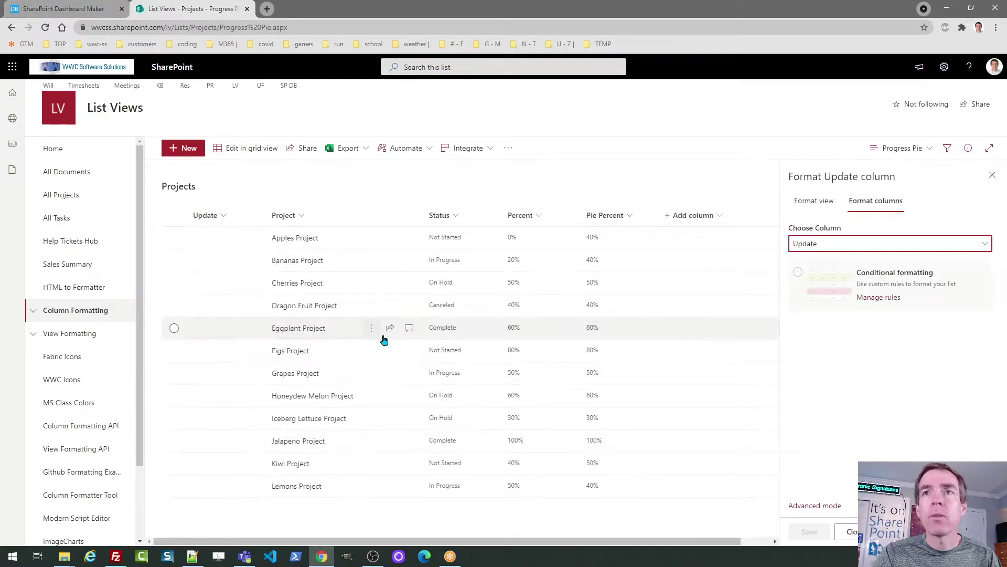
click(800, 505)
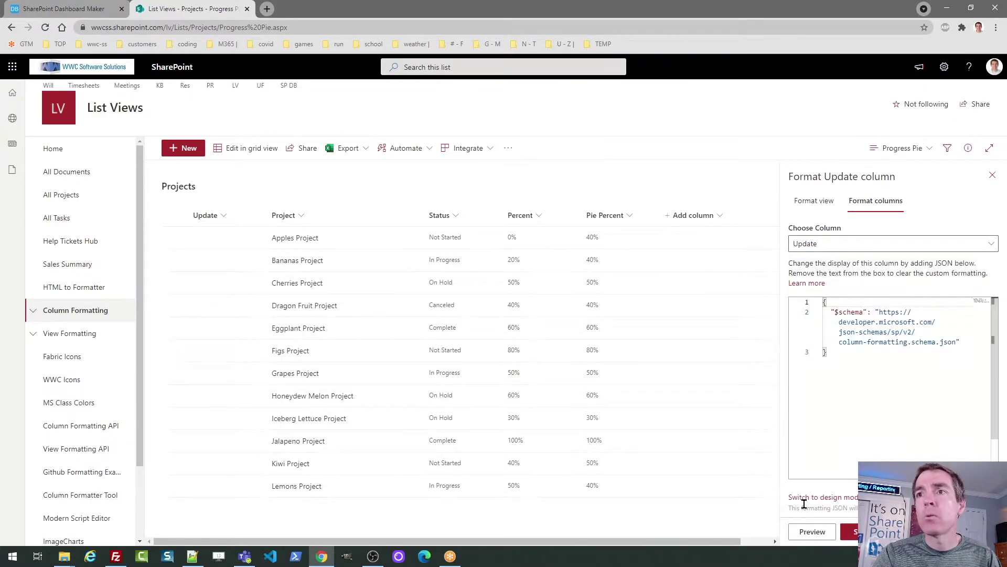
key(ctrl+a)
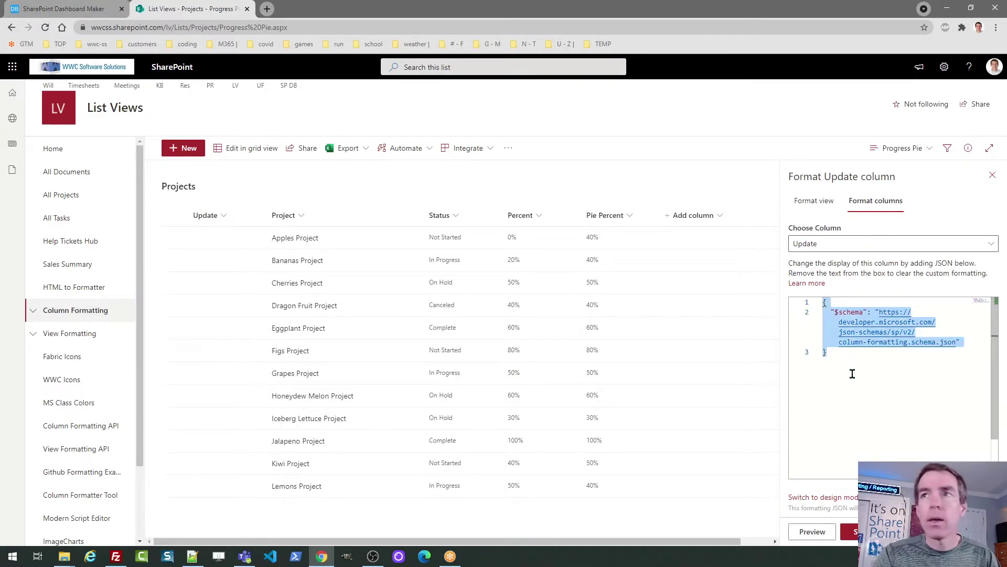
key(ctrl+v)
click(853, 531)
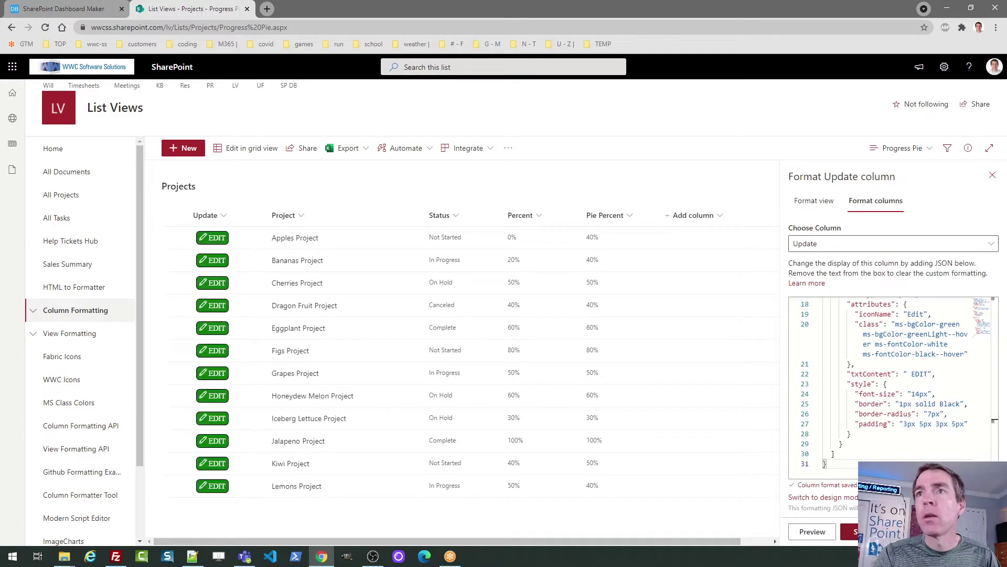
click(993, 176)
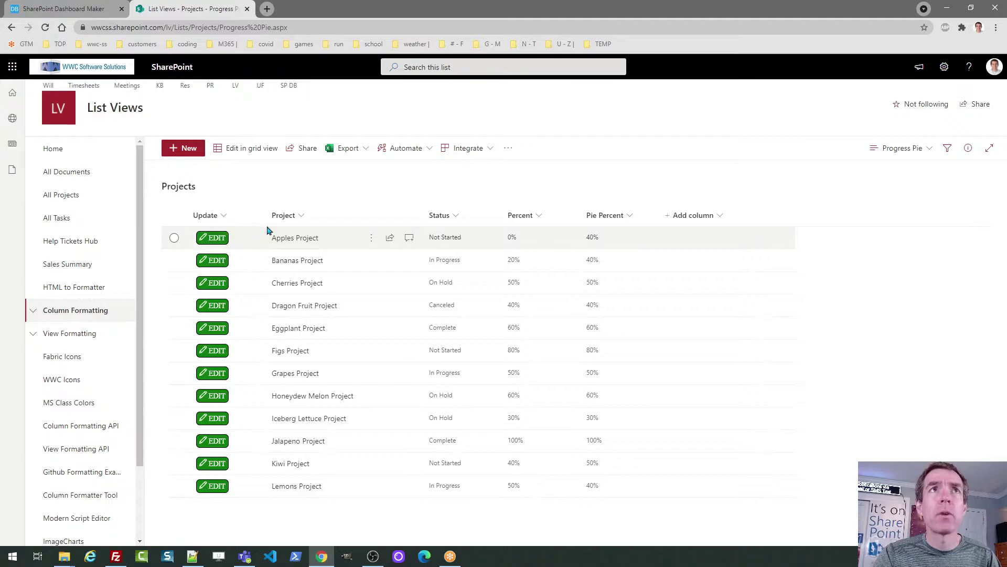
Set the EDIT button background to orange and its hover background to orangeLighter.
click(63, 8)
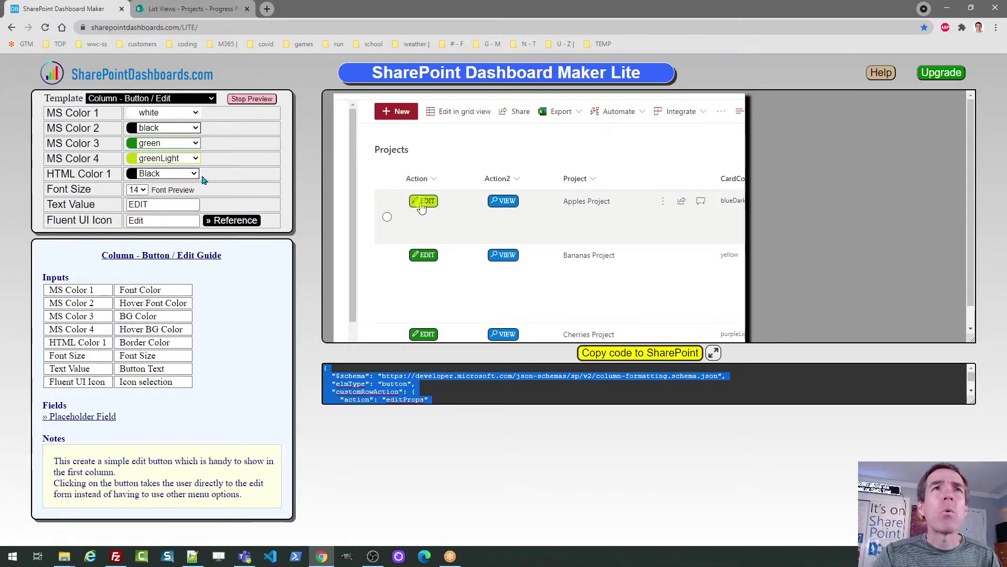
click(195, 146)
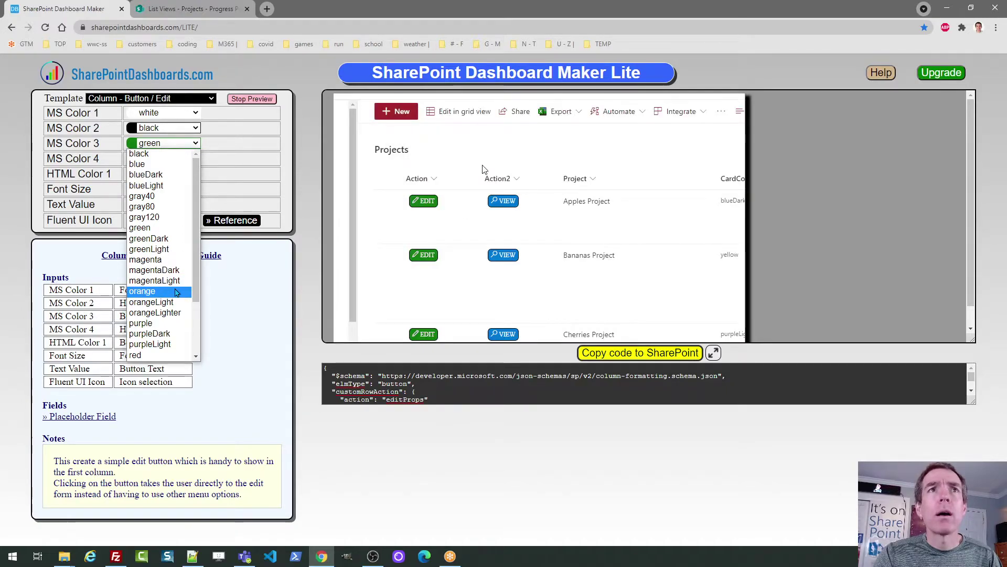
click(177, 293)
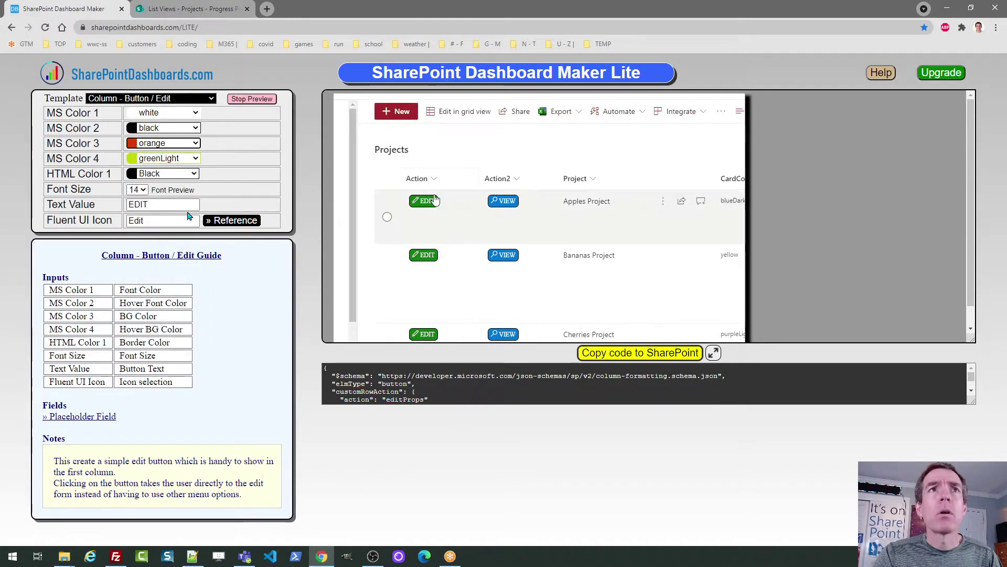
click(193, 159)
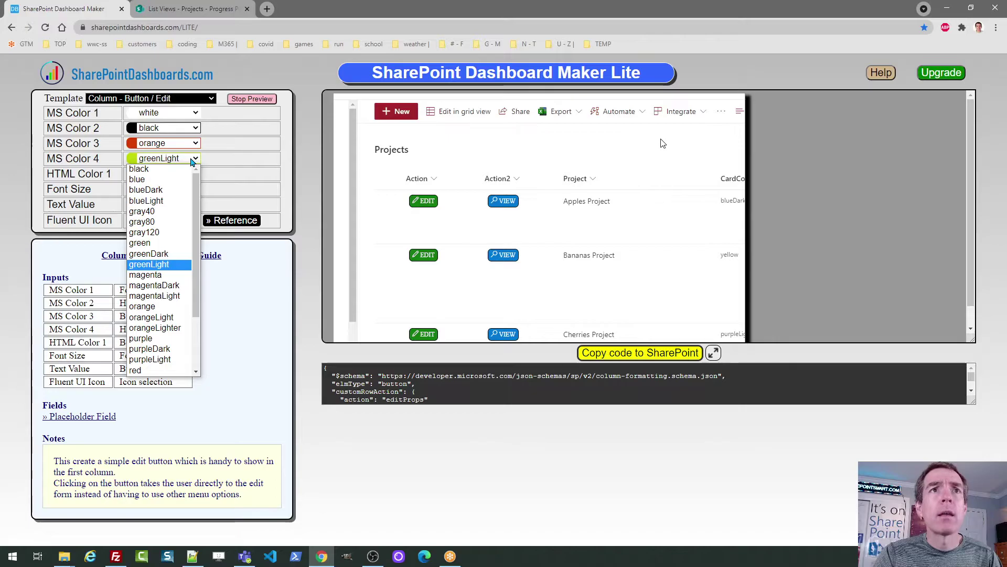
click(178, 317)
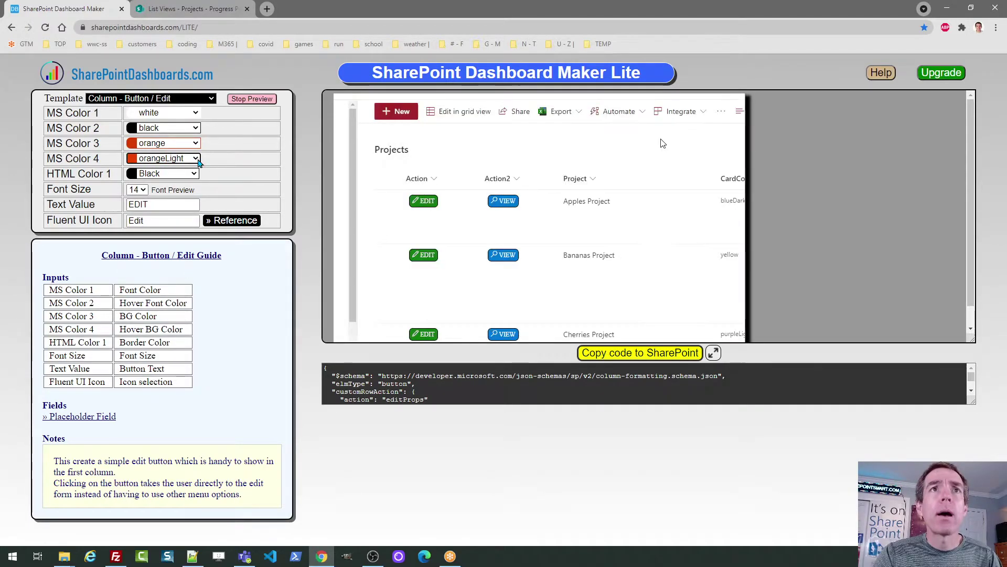
key(alt+Down)
click(174, 330)
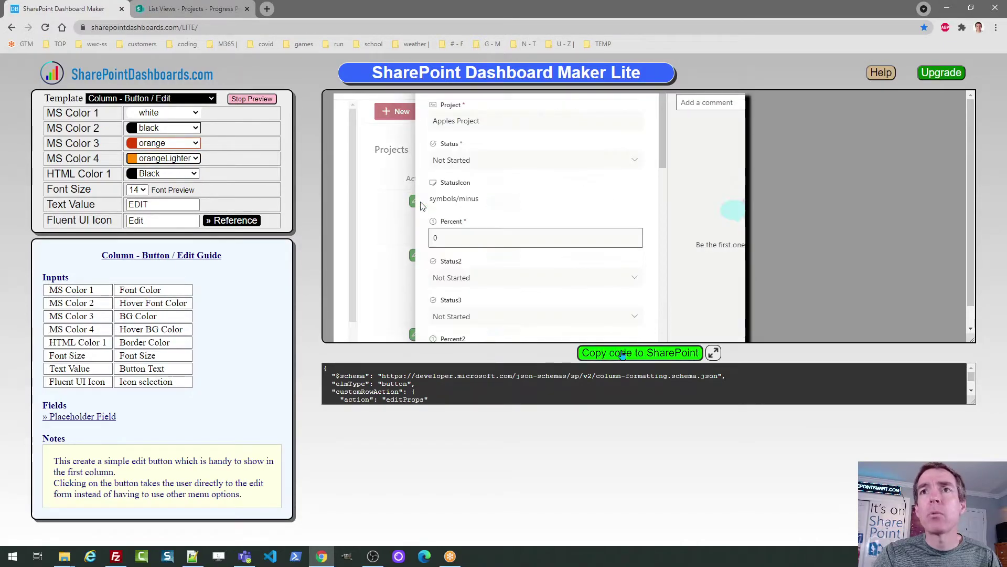
Overwrite the Update column's formatting JSON with the orange button code and save it.
click(210, 8)
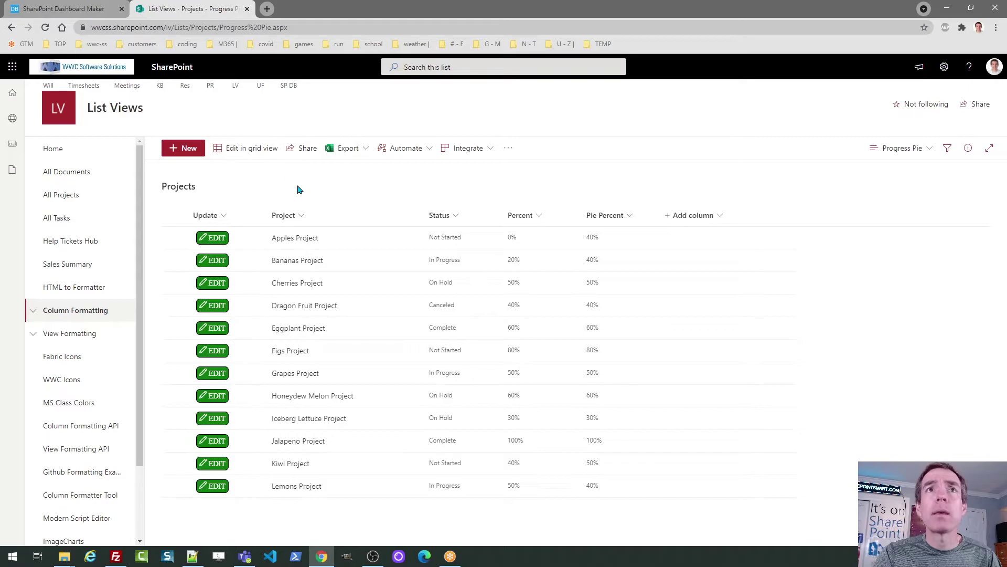
click(225, 216)
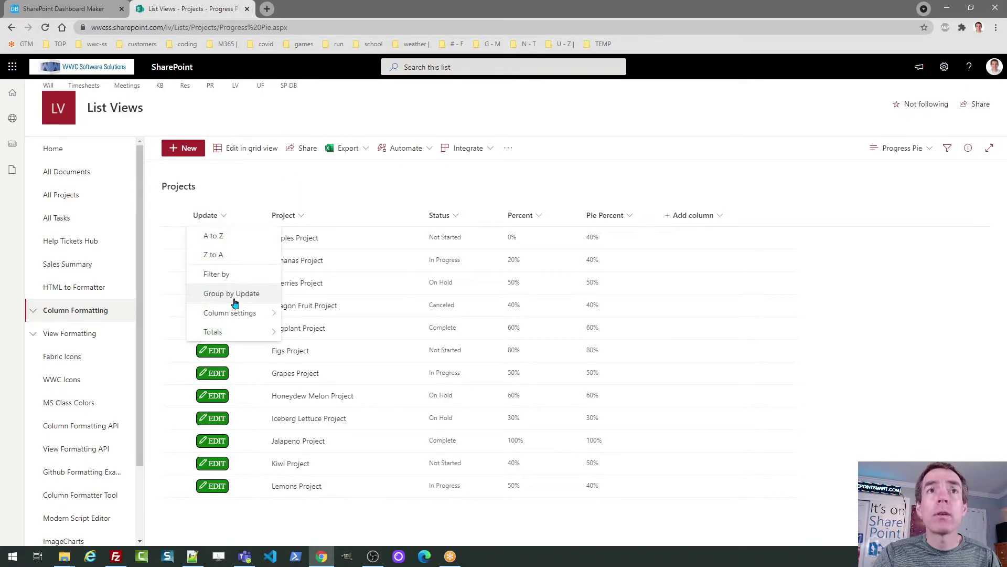
mouse_move(246, 311)
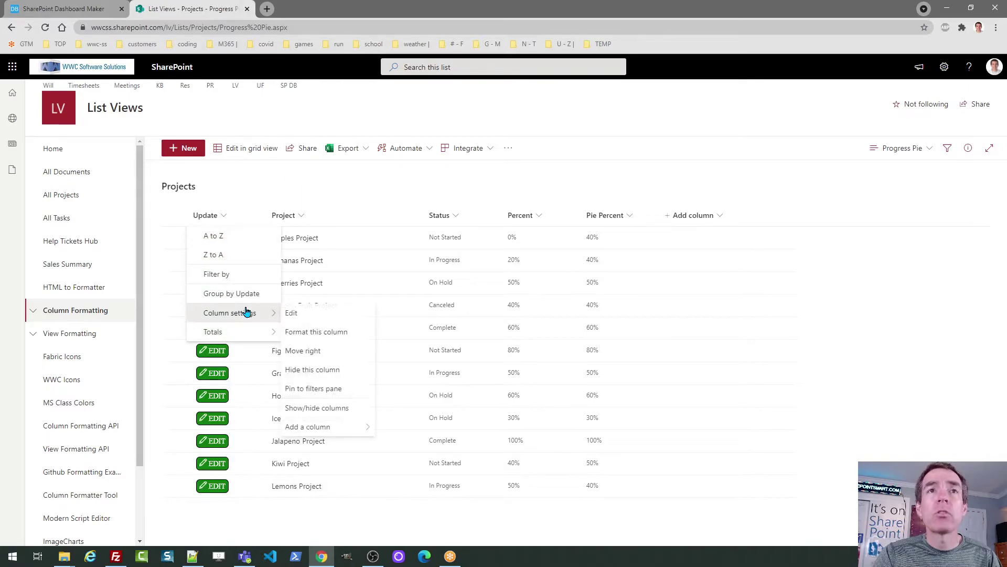
click(319, 331)
click(897, 391)
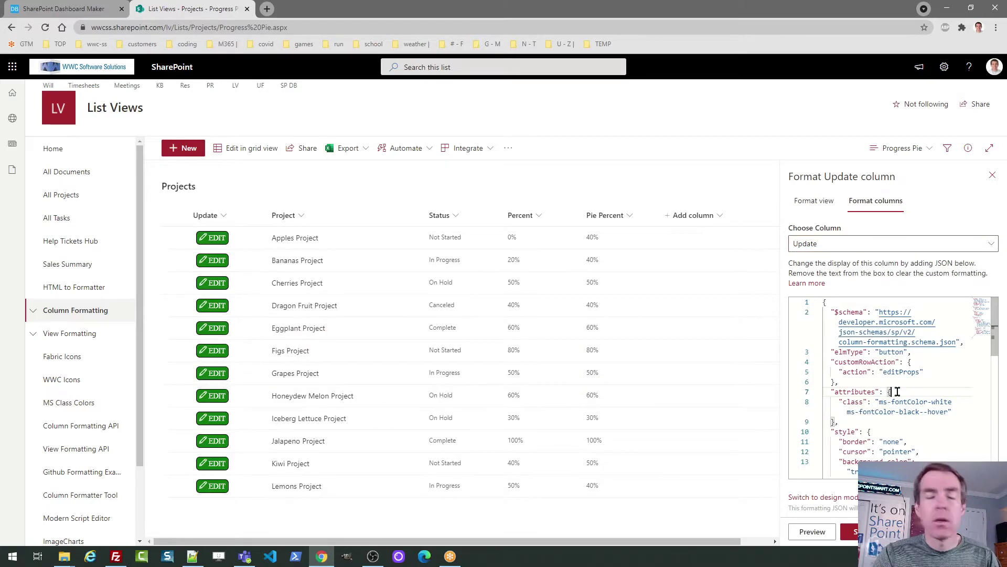
key(ctrl+a)
key(ctrl+v)
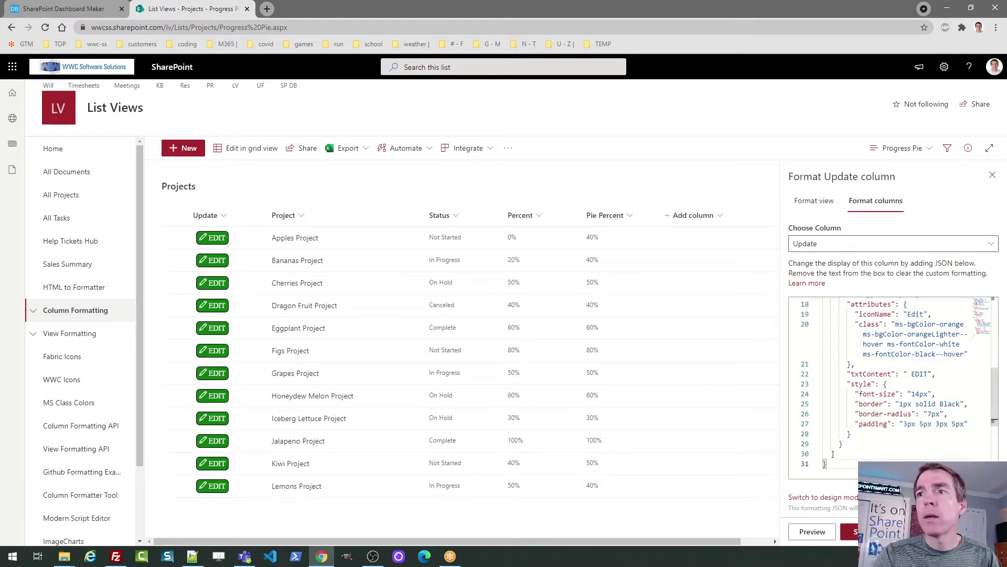
click(853, 531)
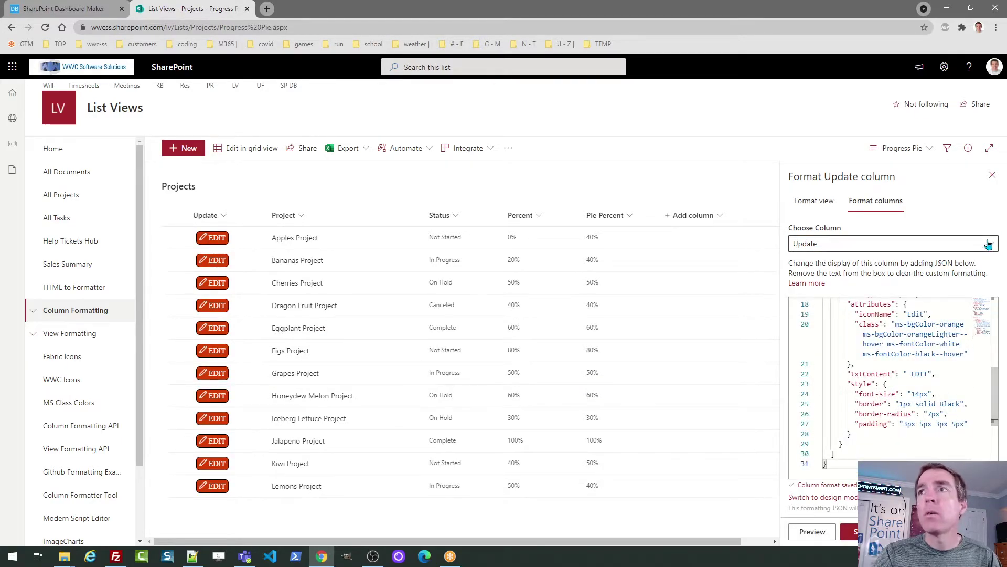
click(993, 175)
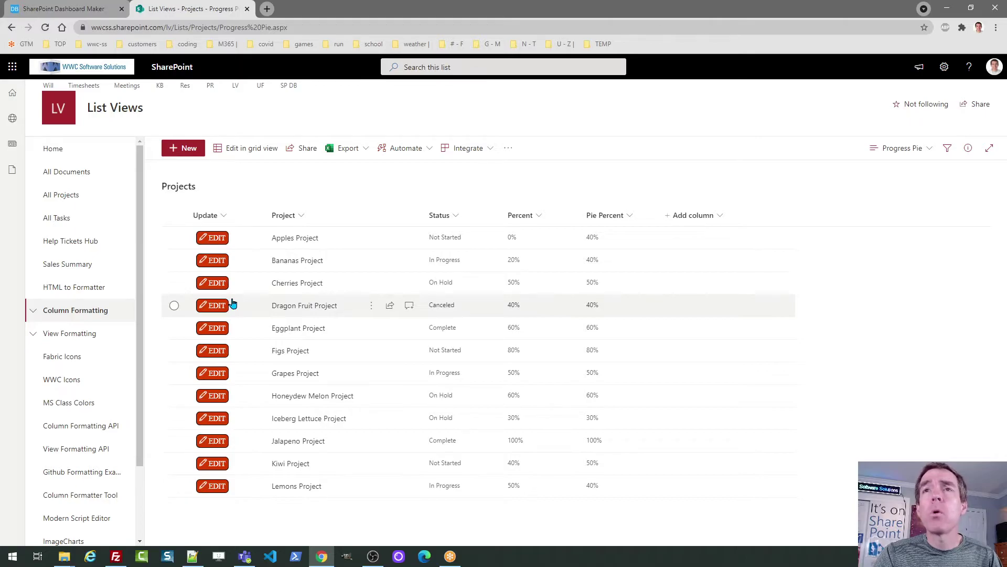
Load Column - Pie Percent, set HTML Color 2 (pie fill) to Green, and copy its code.
click(68, 9)
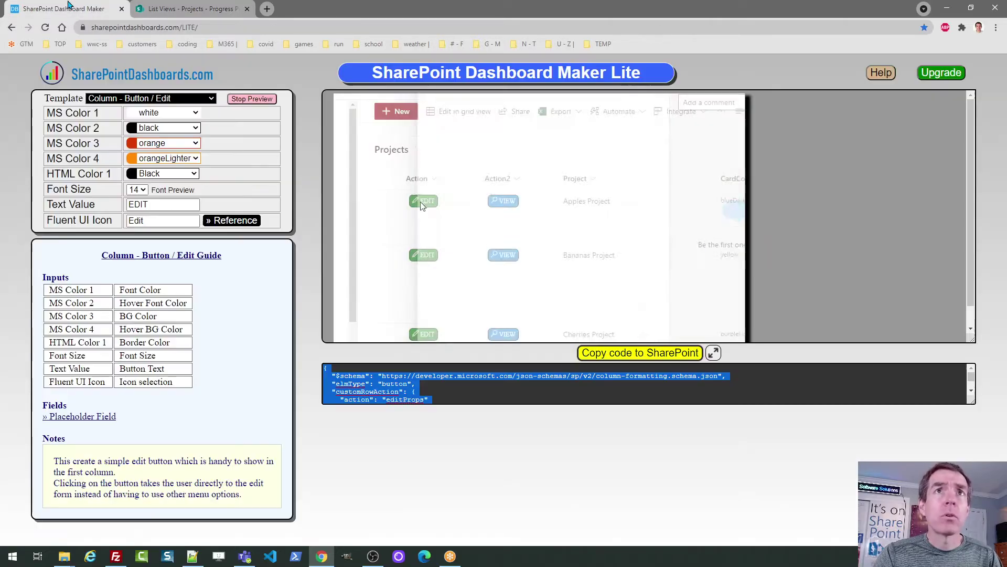
click(212, 98)
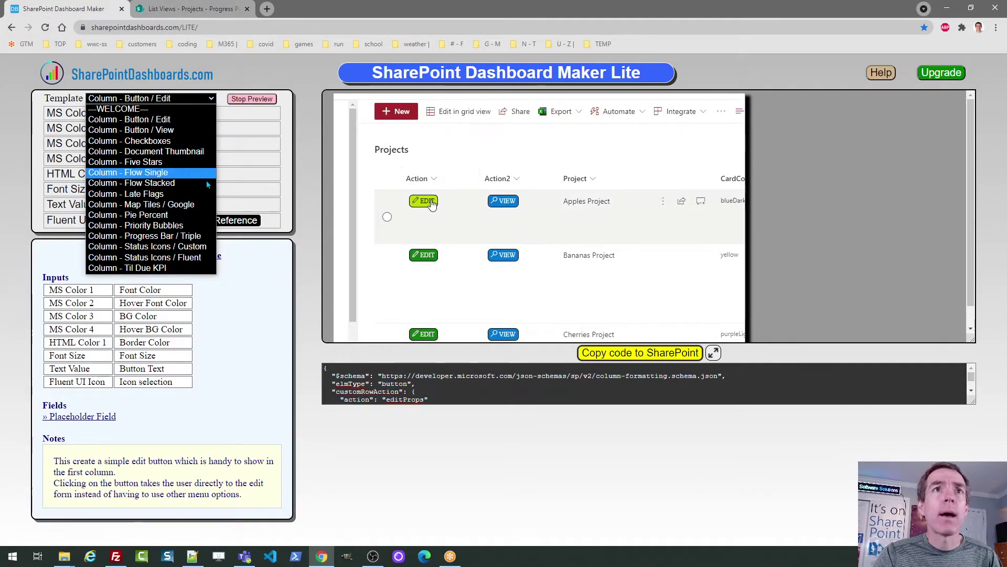
click(200, 216)
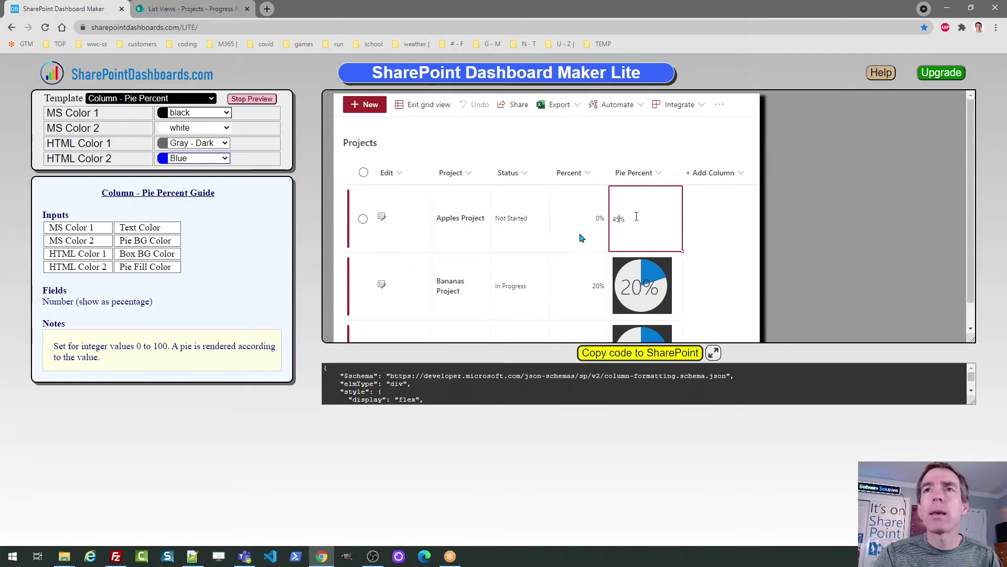
click(221, 162)
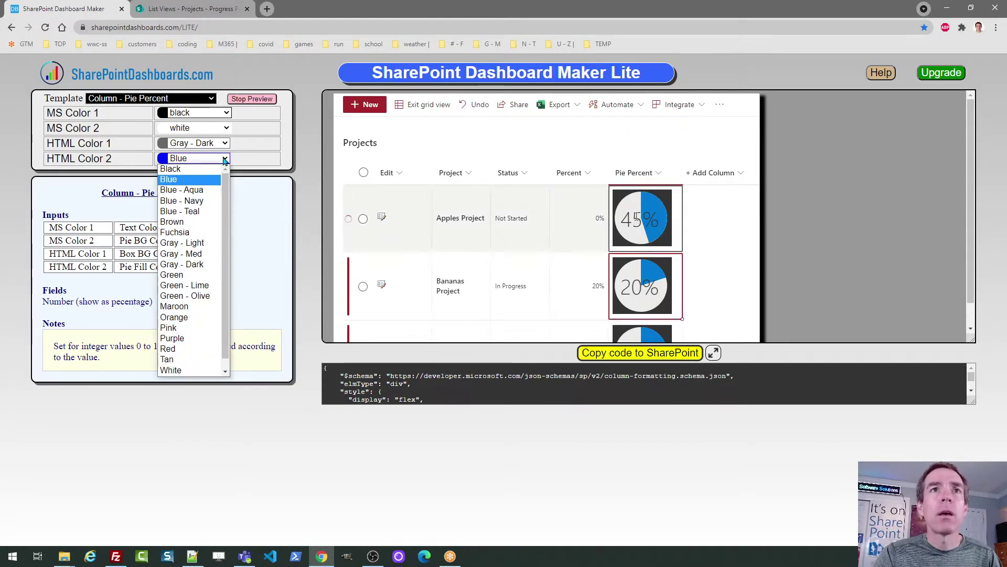
click(209, 277)
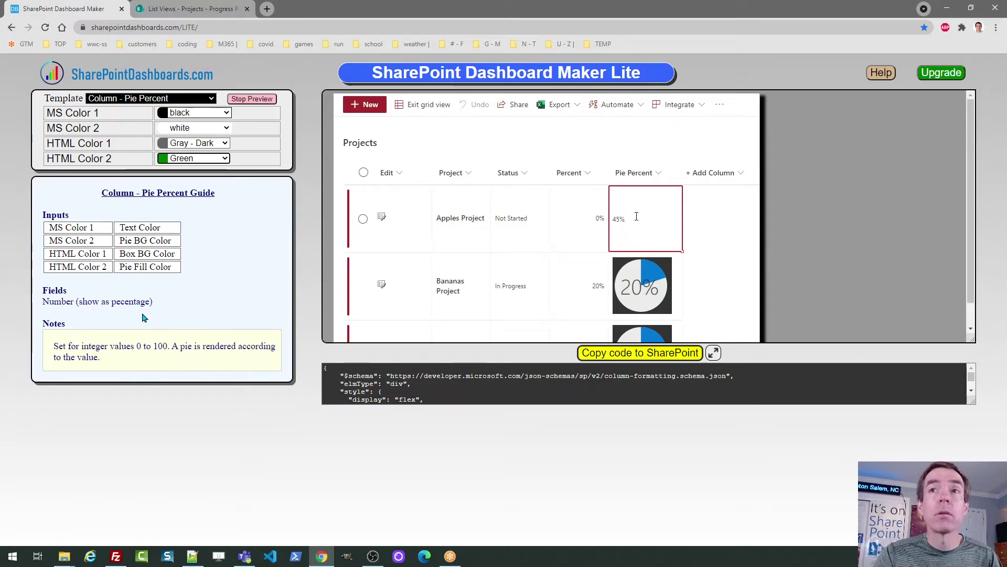
click(621, 352)
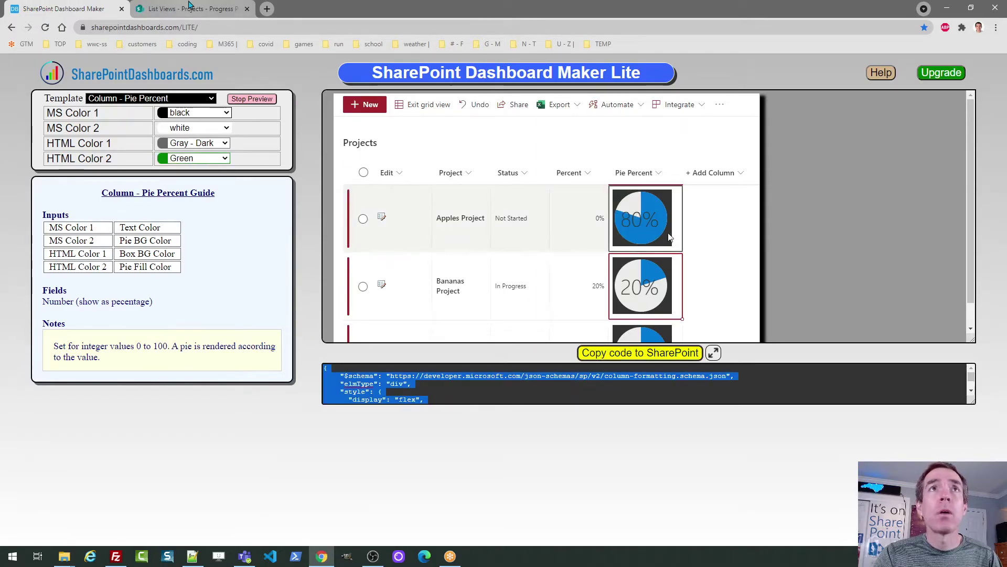
Replace the Pie Percent column's formatting with the copied pie-chart JSON in Advanced mode and save.
click(192, 9)
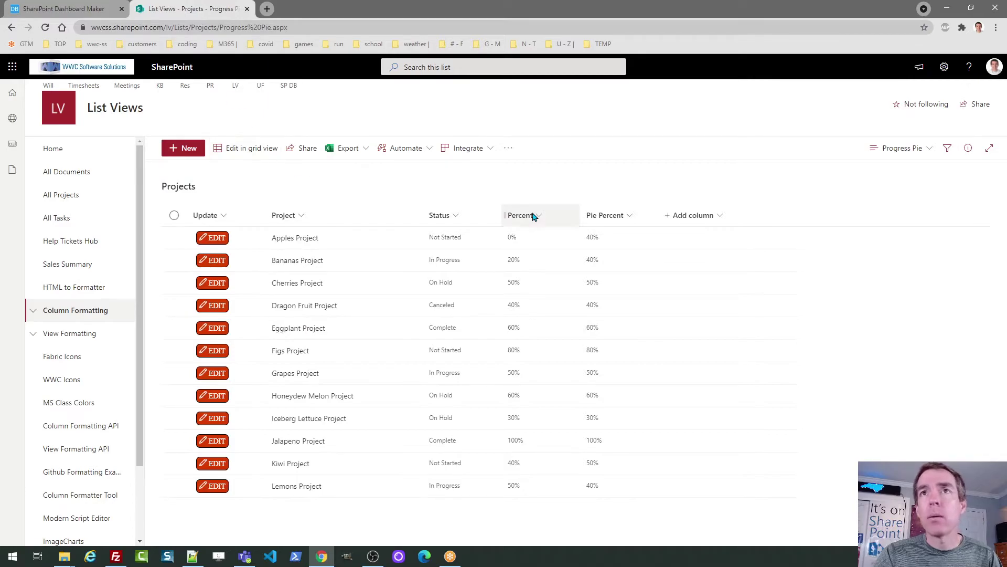
click(625, 221)
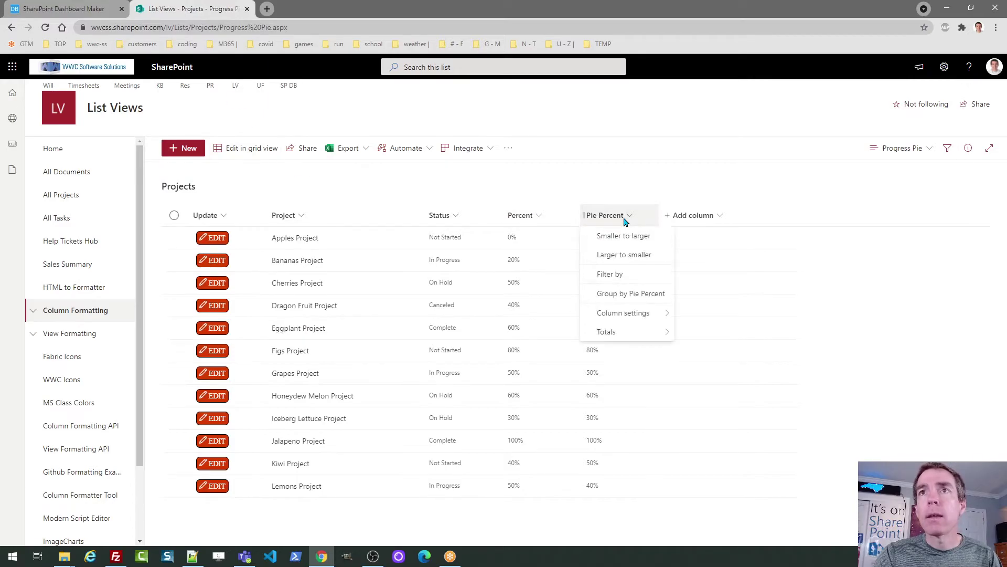
mouse_move(638, 316)
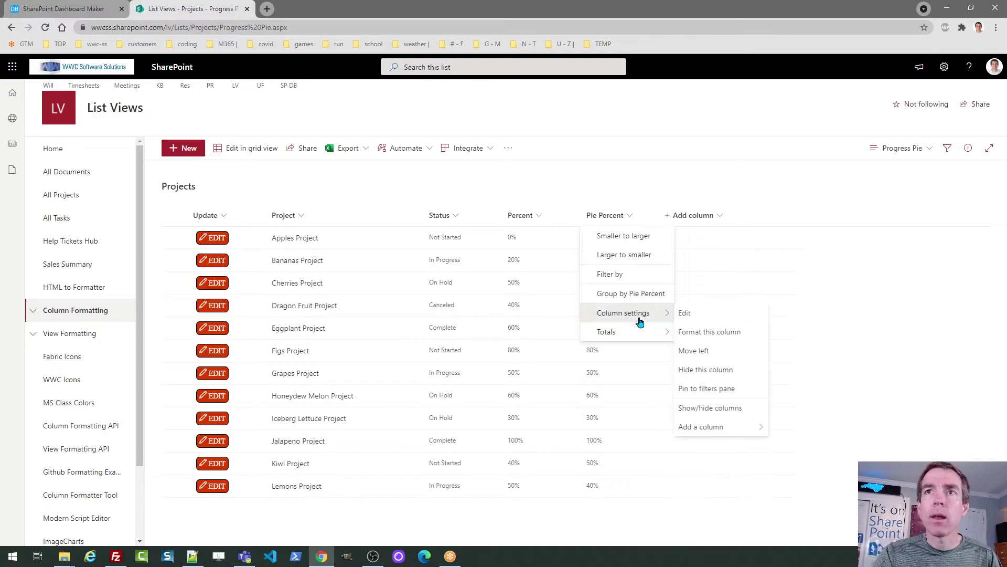
click(701, 340)
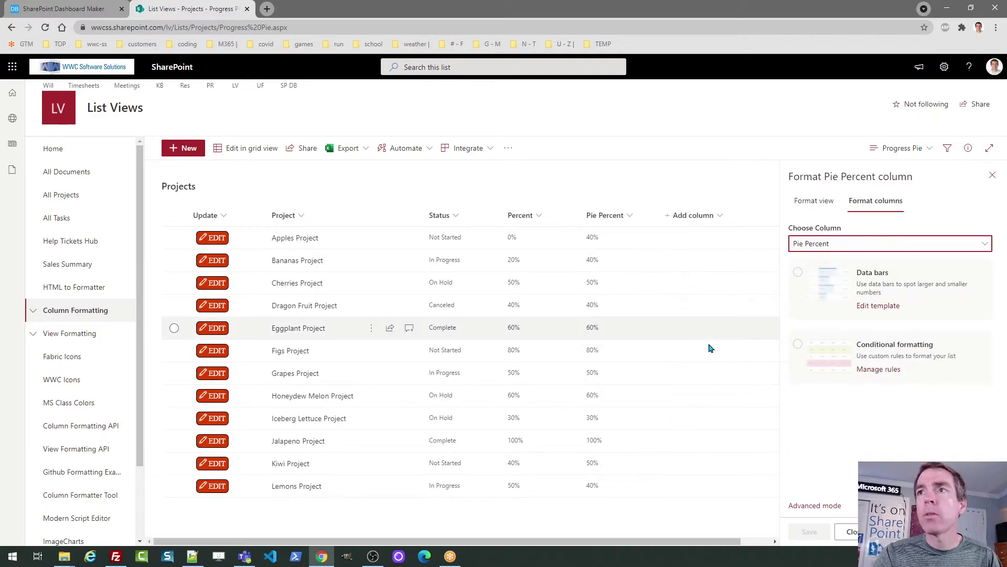
click(801, 507)
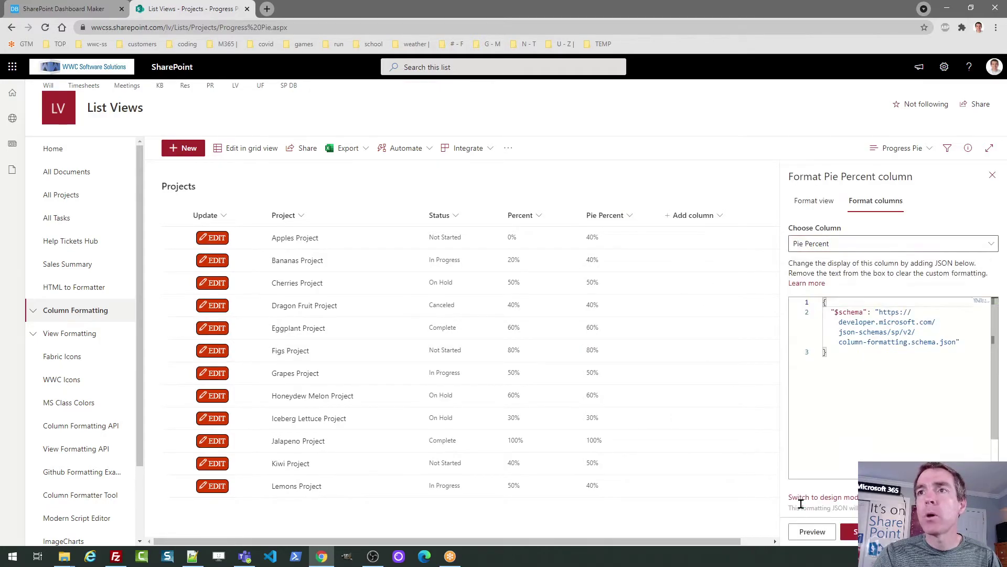
key(ctrl+a)
key(ctrl+v)
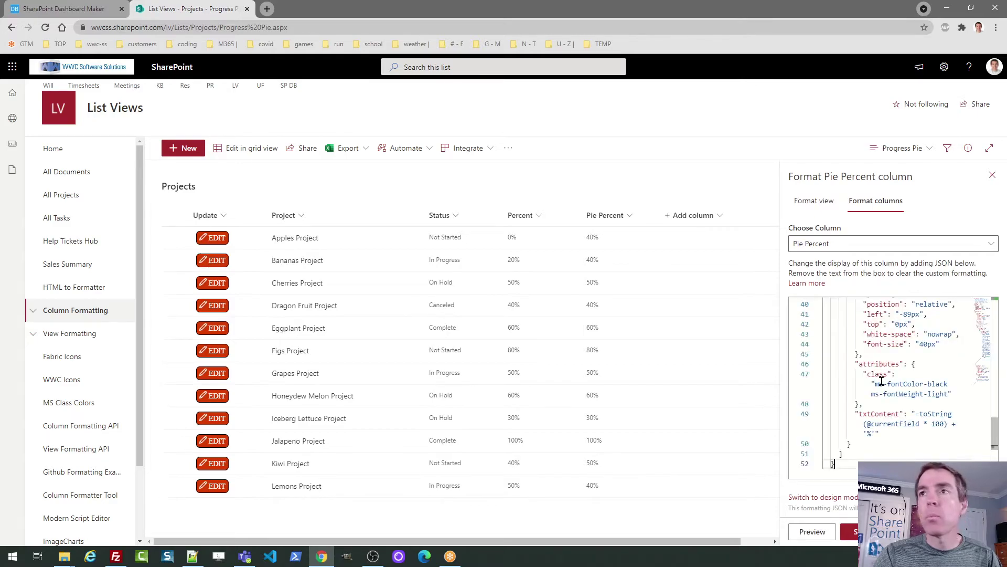
click(849, 532)
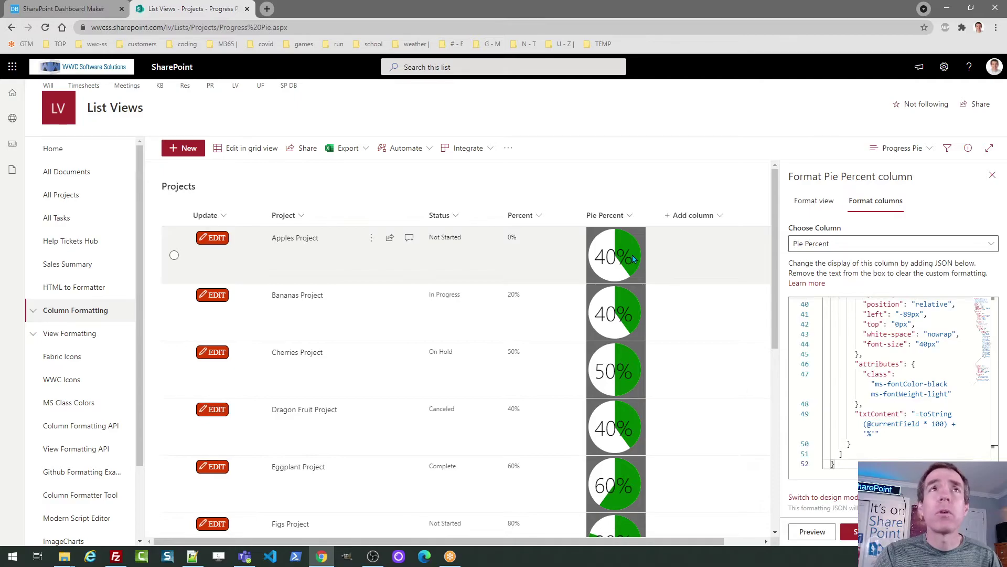
click(83, 4)
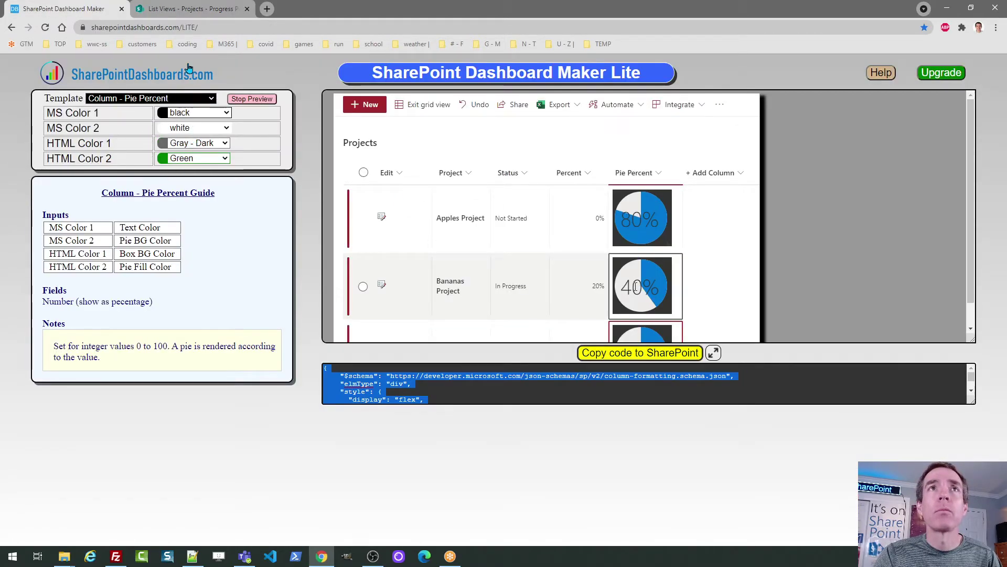
click(187, 10)
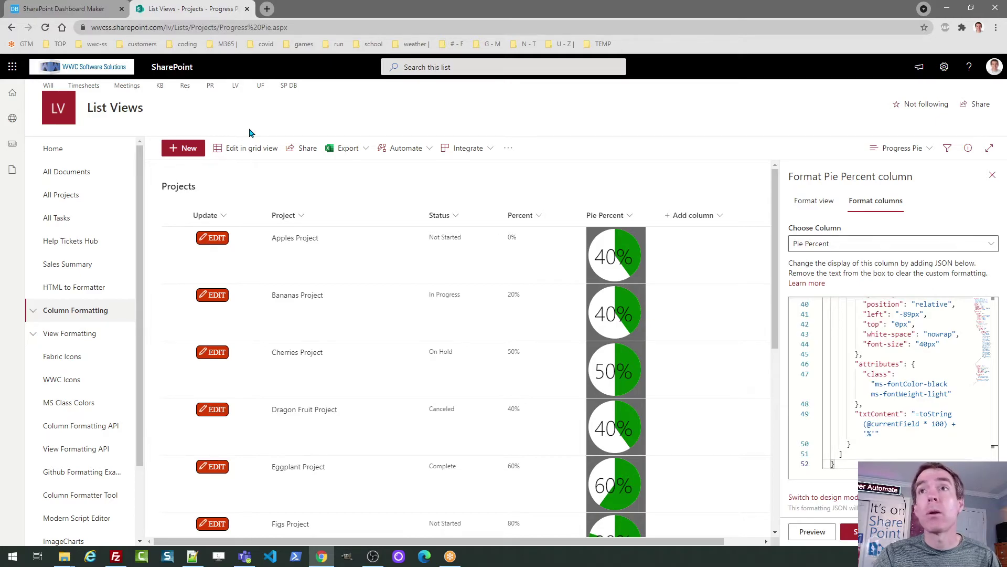
click(56, 15)
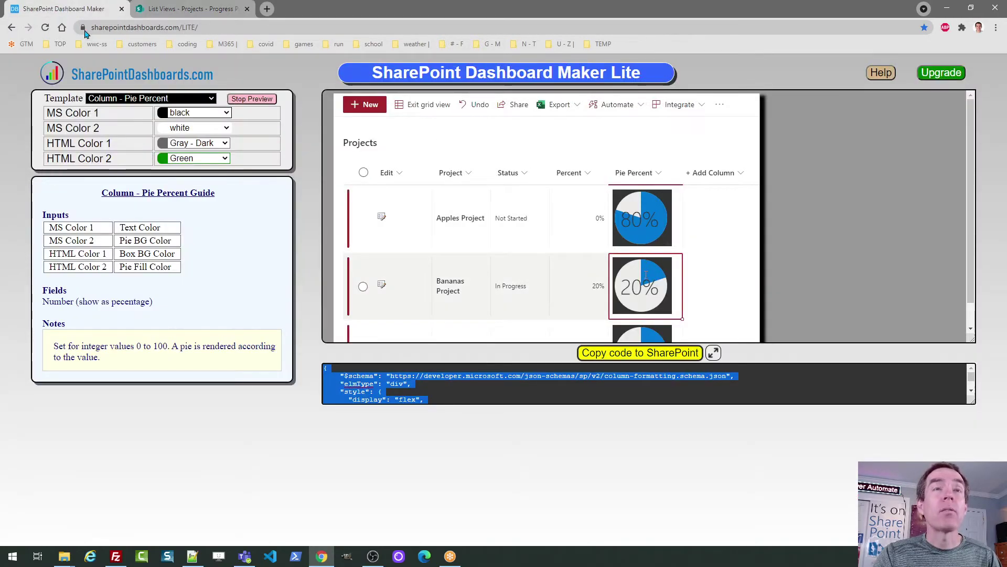